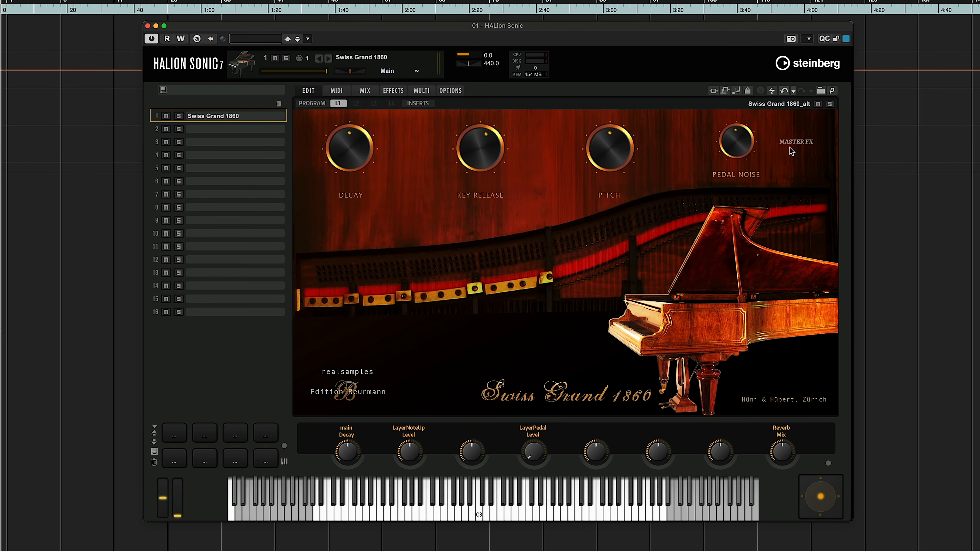
Open the Swiss Grand 1860's Master FX page and toggle its Width and Reverb effects
click(794, 144)
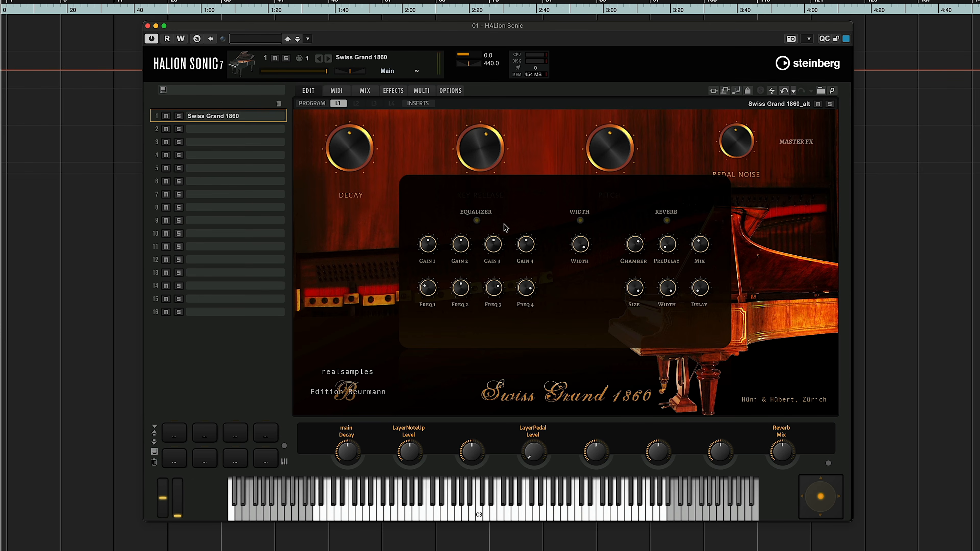
click(580, 219)
click(666, 220)
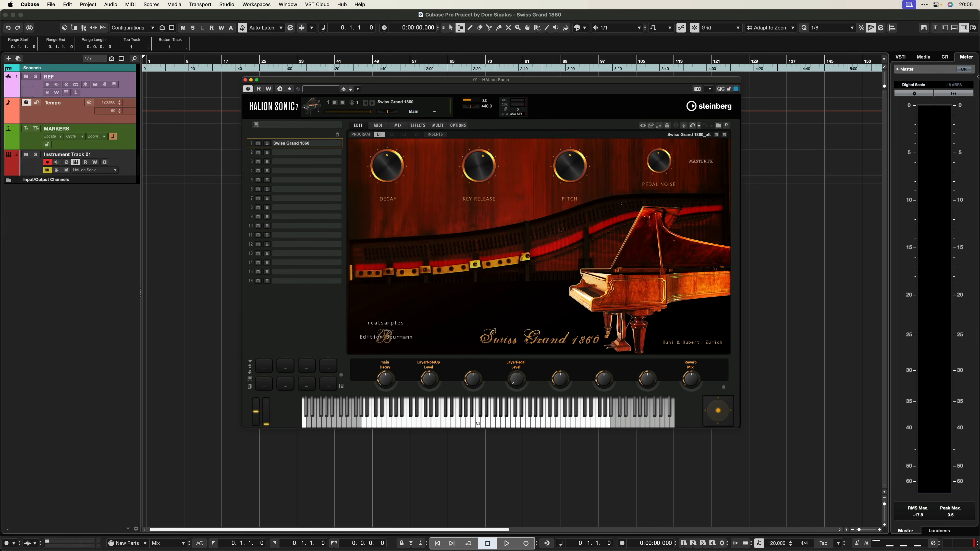
Open the Frequency EQ in the instrument track's first insert slot and set band 1's Cut 12 filter to 40 Hz
click(933, 28)
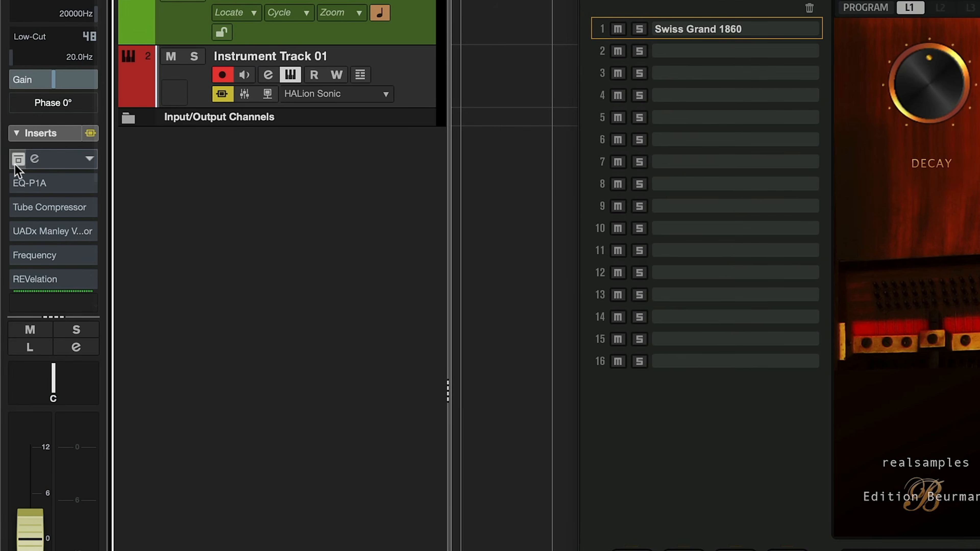
click(35, 159)
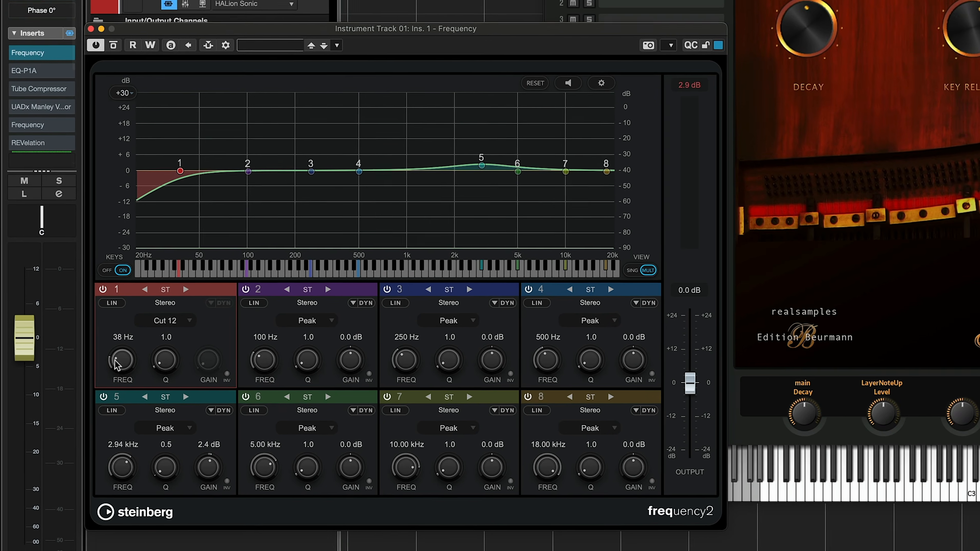
drag(115, 358, 116, 353)
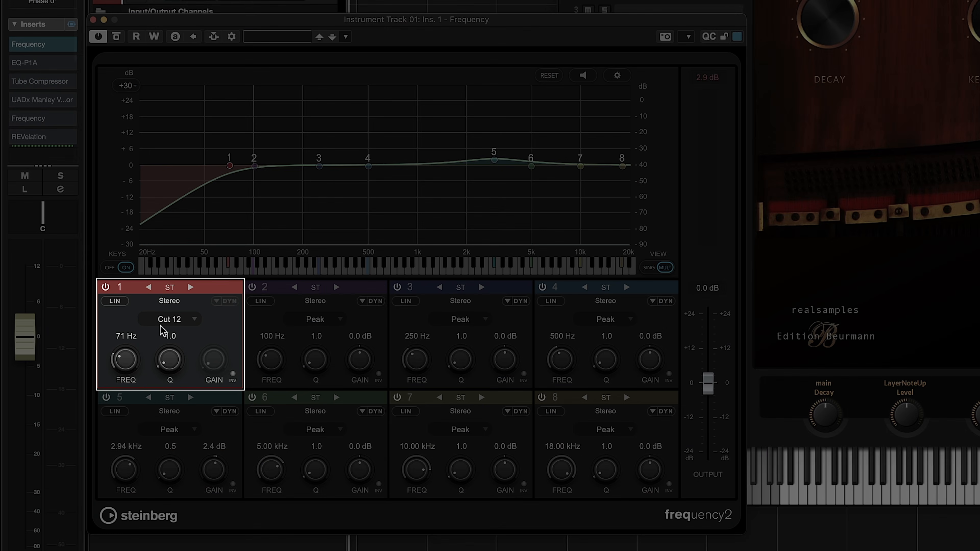
drag(126, 357, 127, 363)
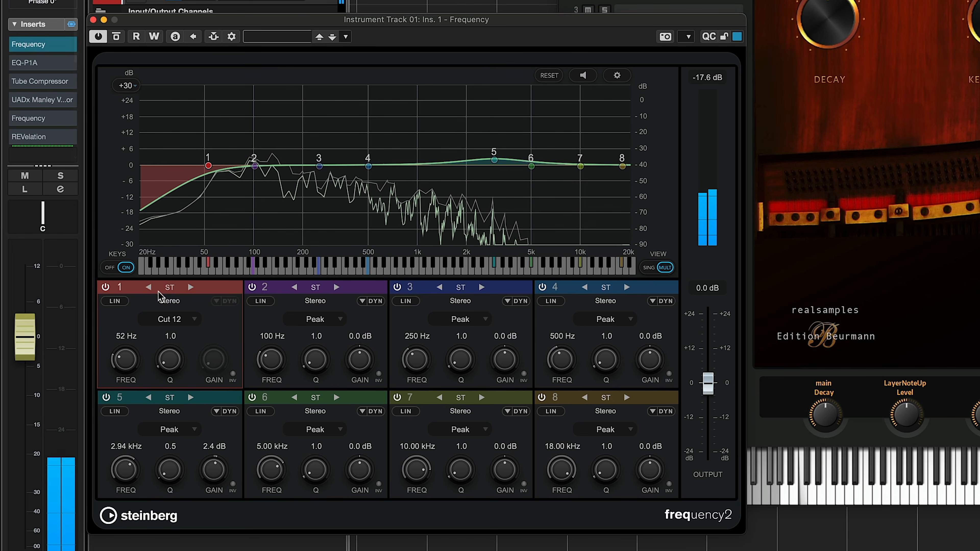
drag(126, 353, 126, 354)
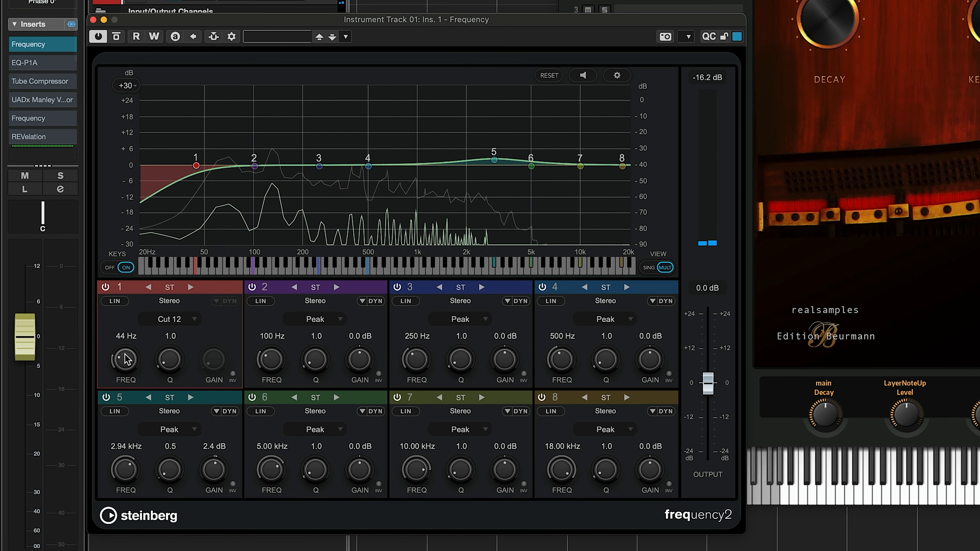
drag(126, 357, 127, 362)
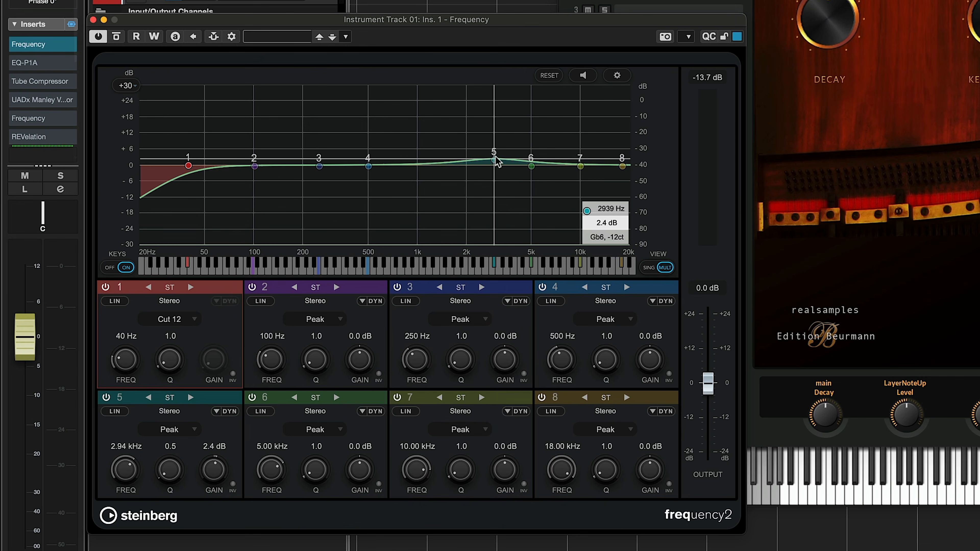
Move EQ band 5 to a 4.8 dB boost at 4.86 kHz, comparing the sound with the band off and on
drag(496, 161, 500, 164)
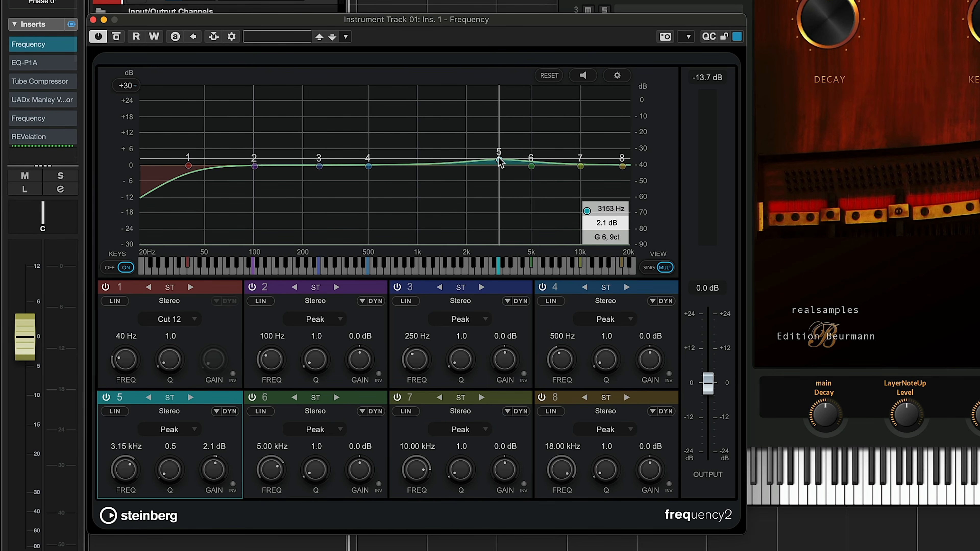
drag(498, 158, 497, 166)
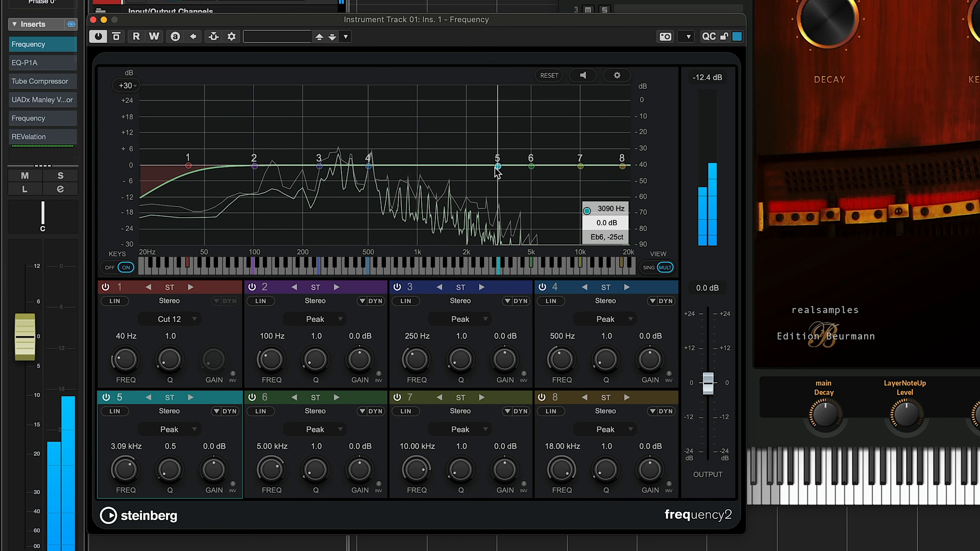
drag(496, 169, 523, 153)
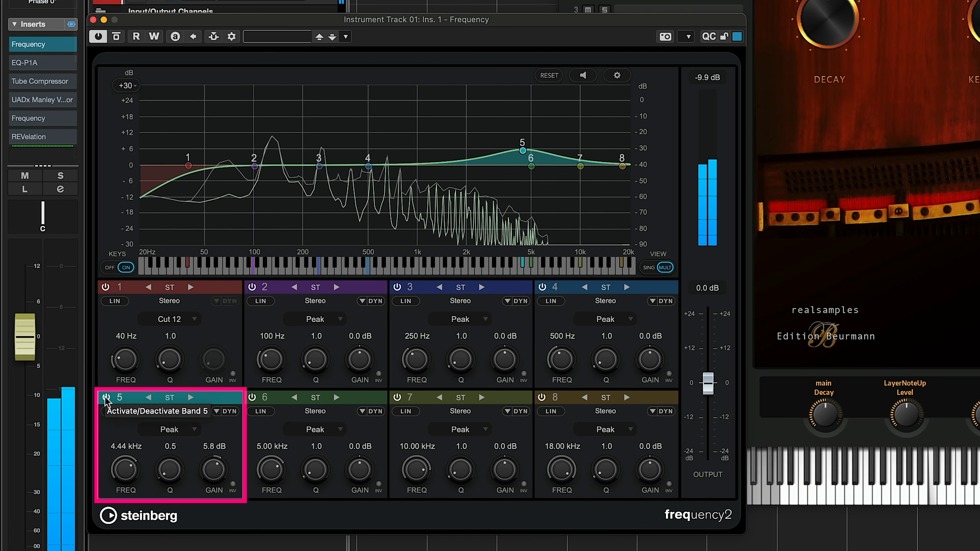
click(105, 397)
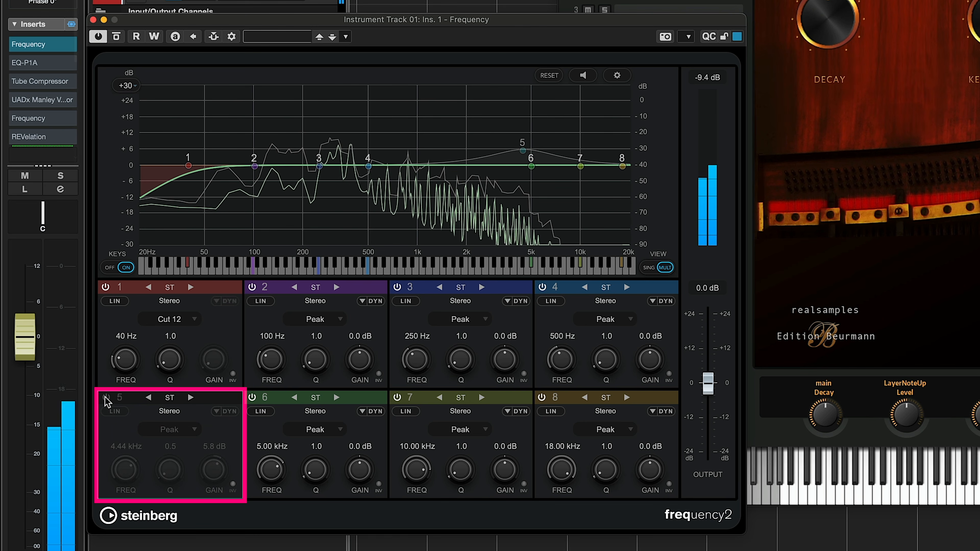
click(105, 397)
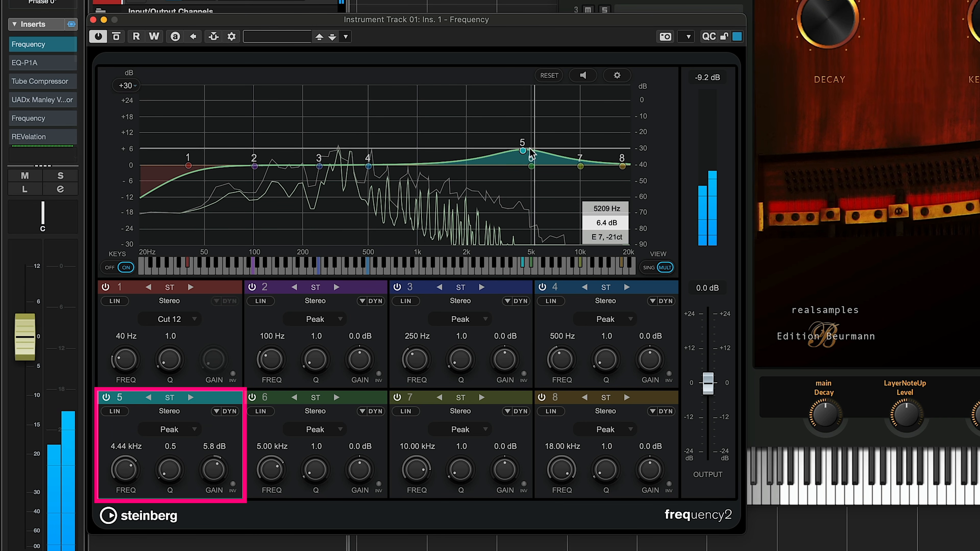
mouse_move(522, 152)
mouse_down()
mouse_move(534, 142)
mouse_move(531, 155)
mouse_up()
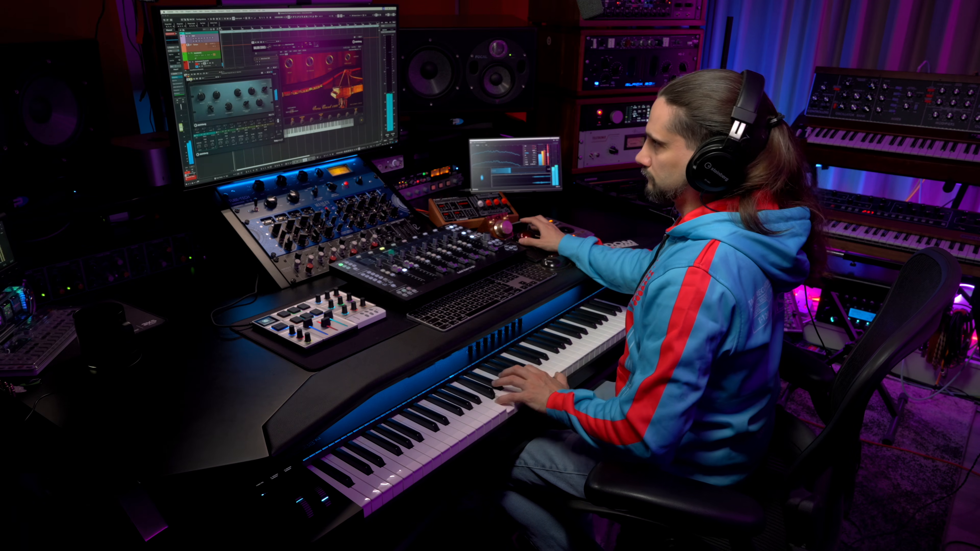
Take the EQ-P1A in the second insert slot out of bypass and adjust its low-frequency boost
click(104, 82)
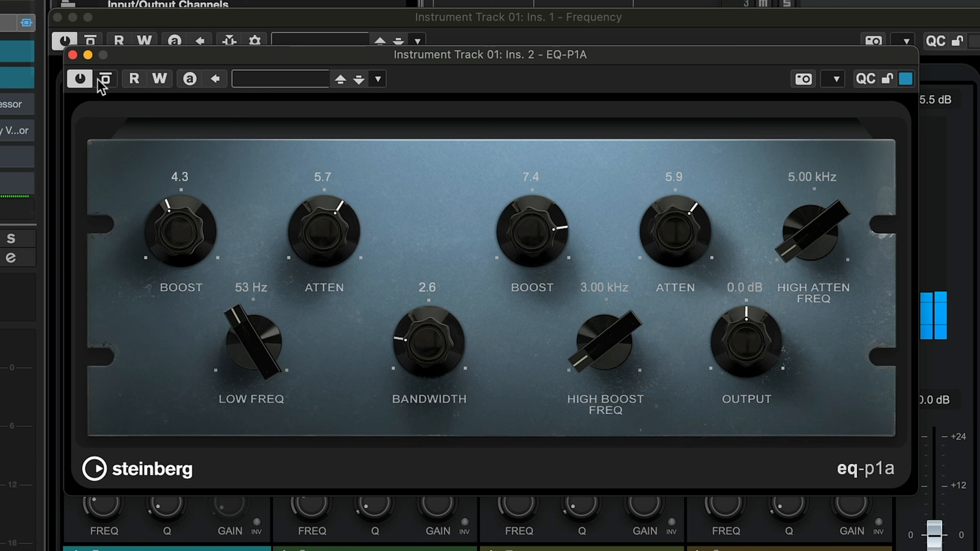
drag(178, 174, 178, 171)
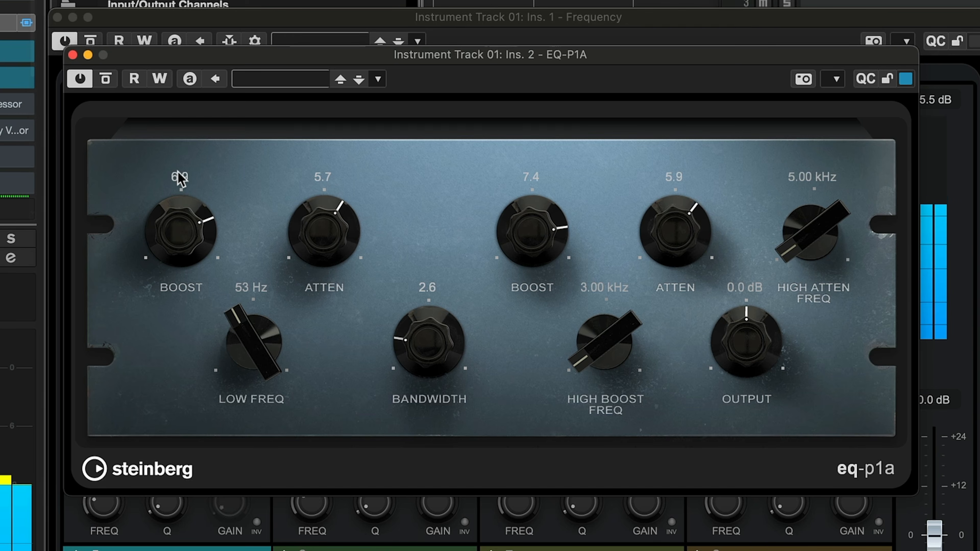
drag(189, 219, 188, 229)
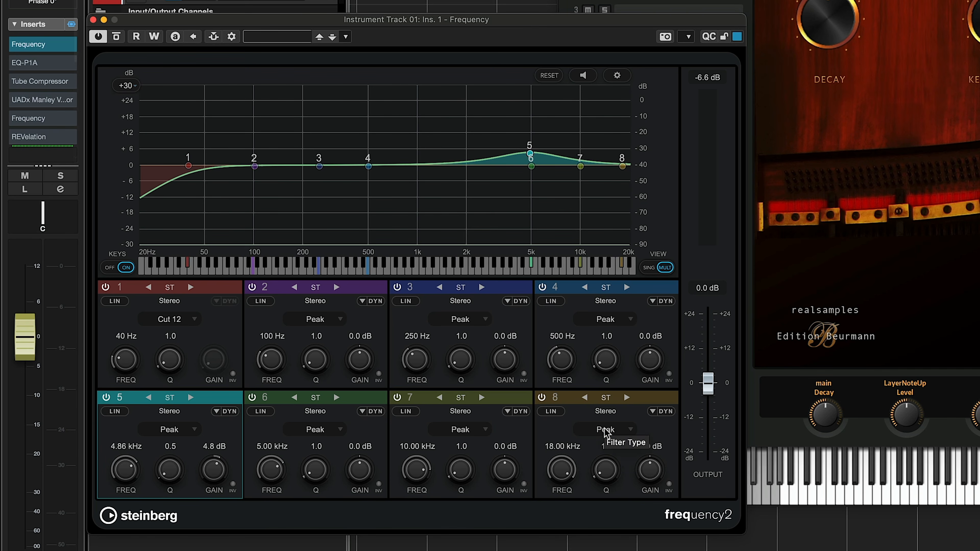
Set Frequency EQ band 8 to a Cut 6 filter at 7.65 kHz, and compare the EQ bypassed and active
click(606, 430)
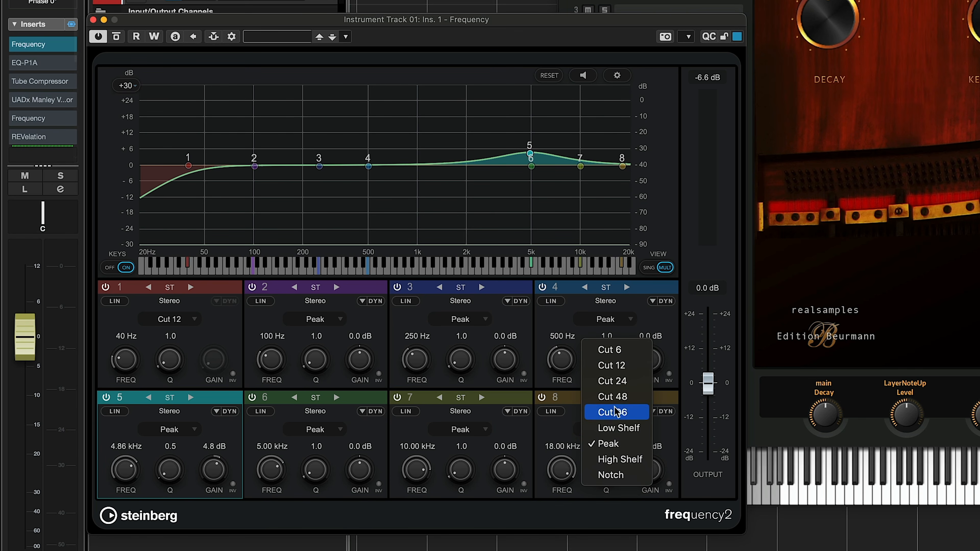
click(622, 372)
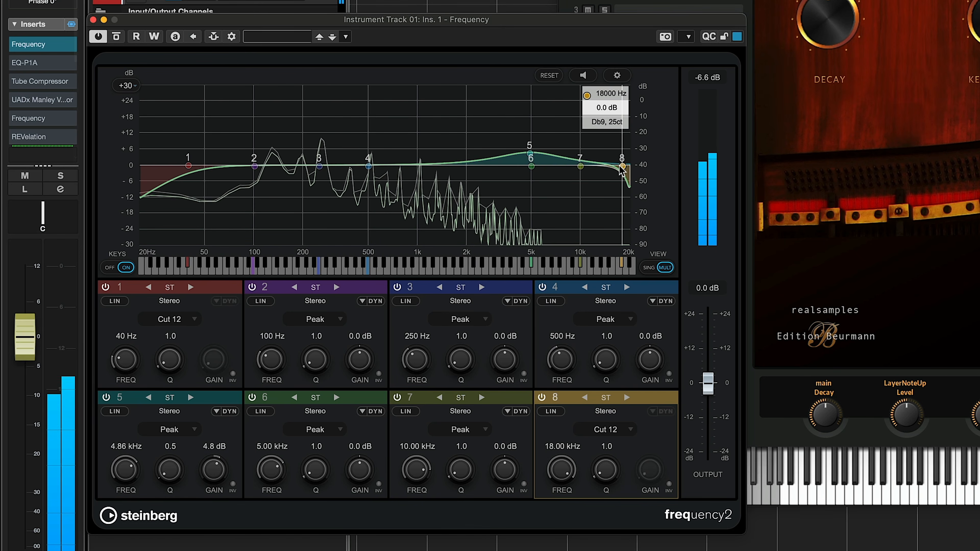
drag(622, 166, 585, 173)
click(617, 429)
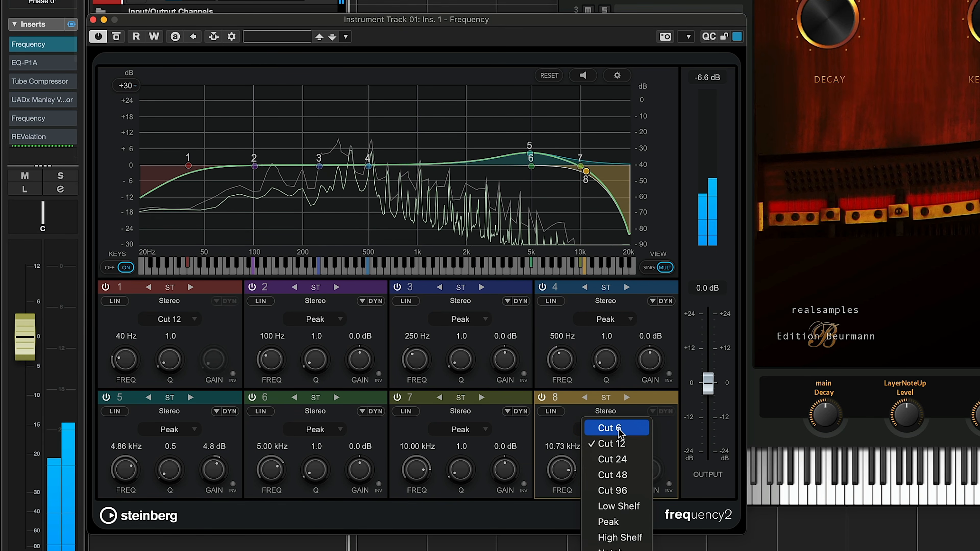
click(619, 432)
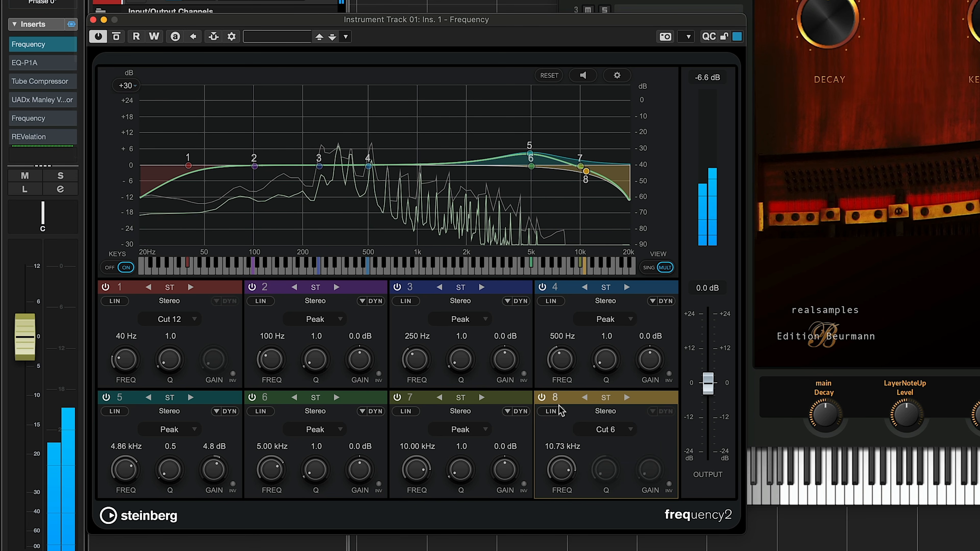
mouse_move(561, 468)
mouse_down()
mouse_move(554, 484)
mouse_move(555, 474)
mouse_up()
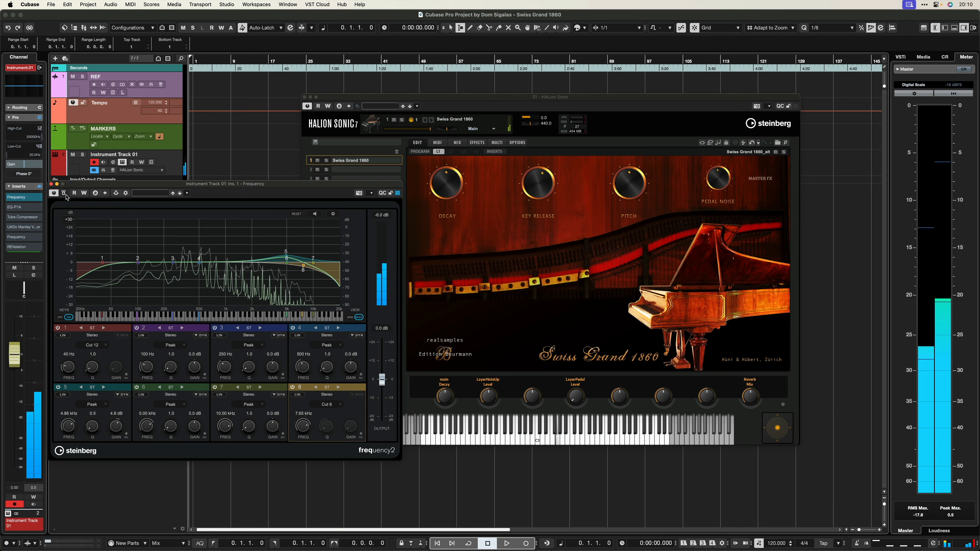
click(64, 193)
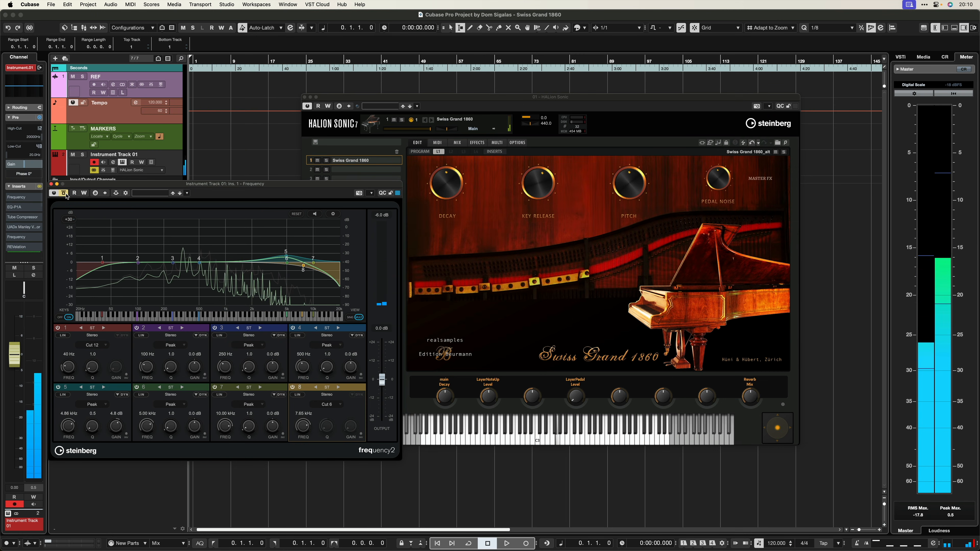
click(65, 193)
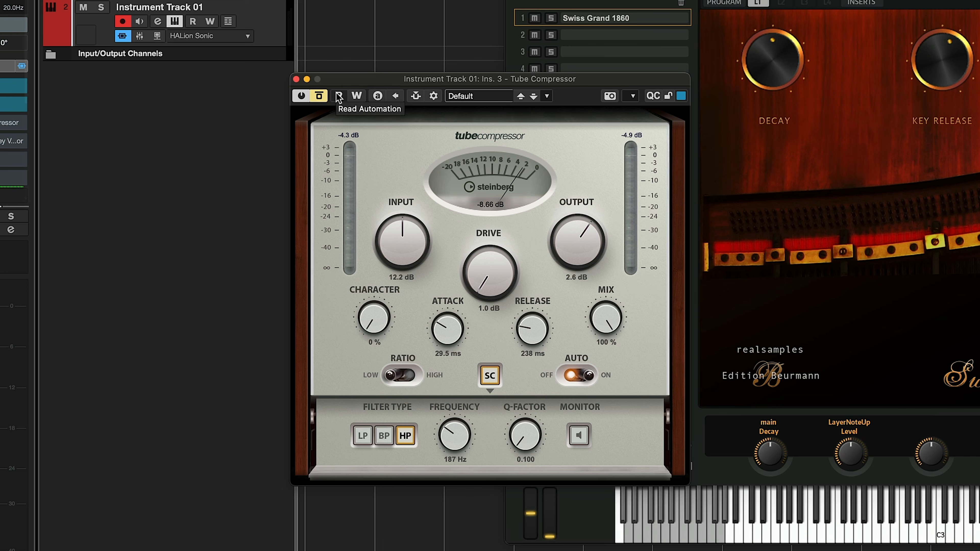
Sweep the Tube Compressor's side-chain high-pass filter frequency down to 50 Hz and raise it again
click(446, 337)
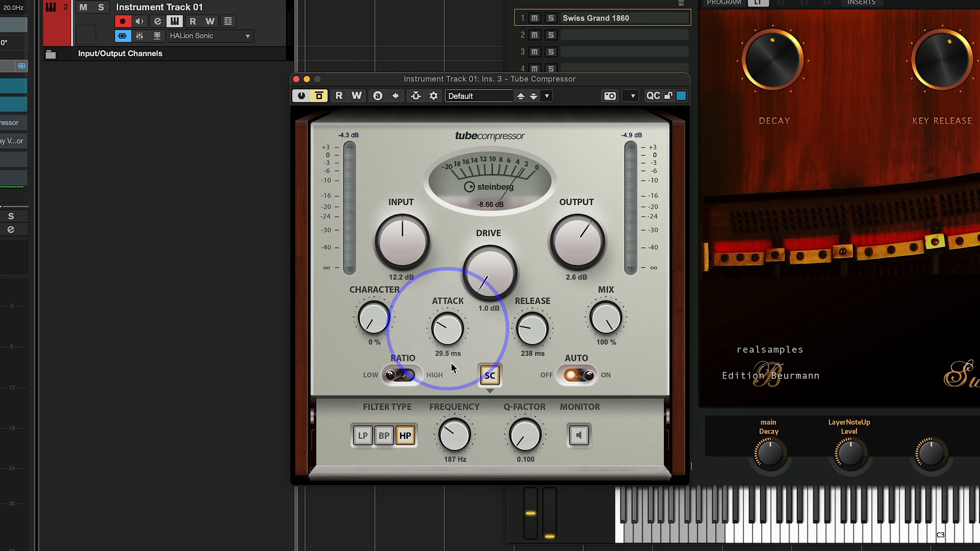
click(538, 337)
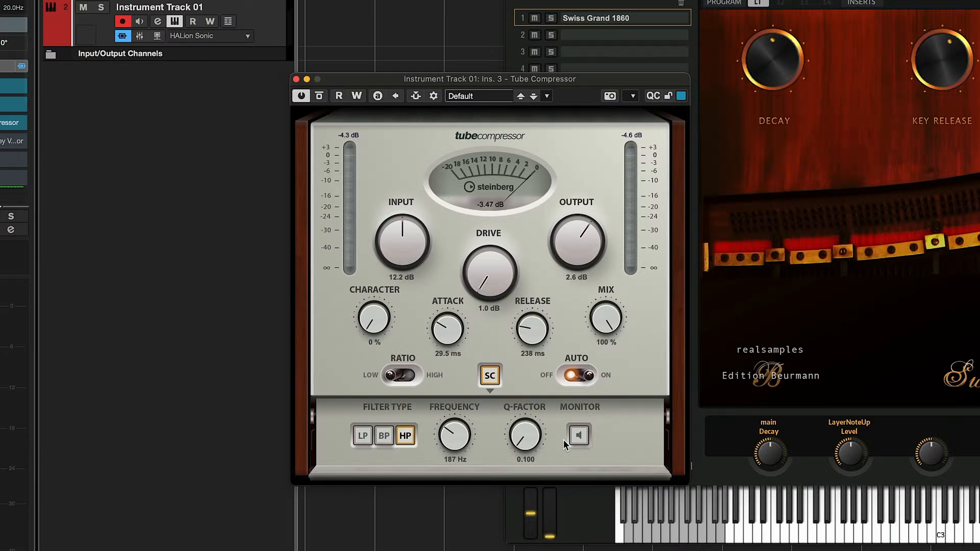
drag(462, 439, 459, 444)
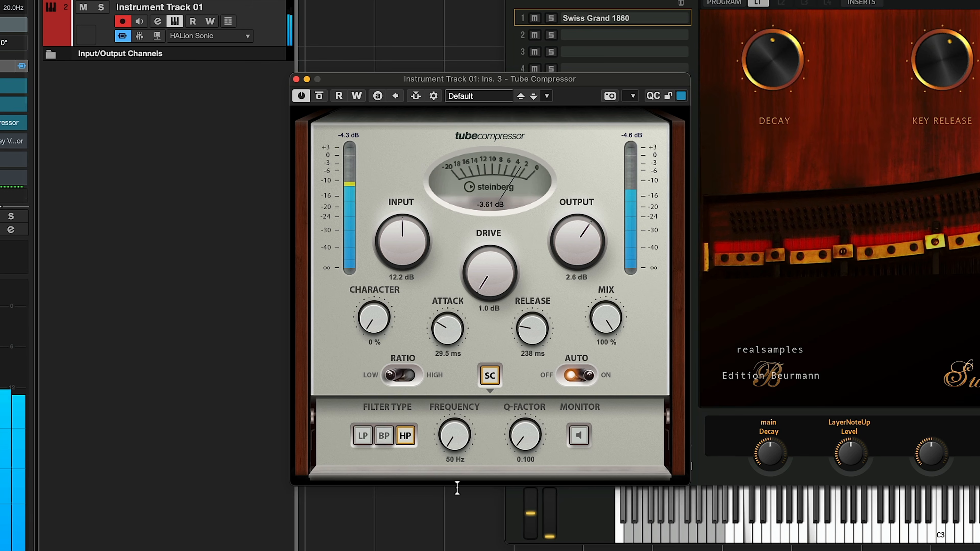
drag(457, 487, 453, 401)
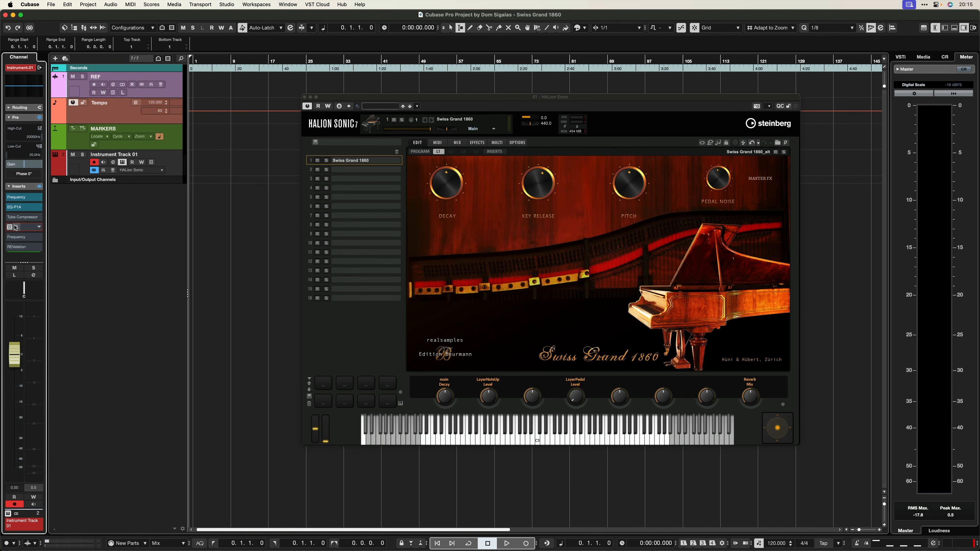
Open the UADx Manley Variable Mu Compressor in the instrument track's fourth insert slot
click(15, 227)
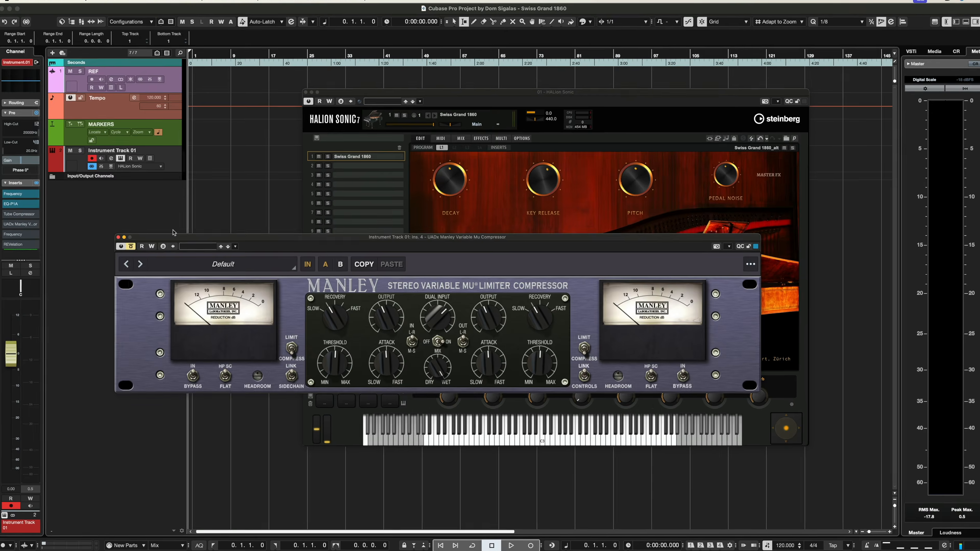